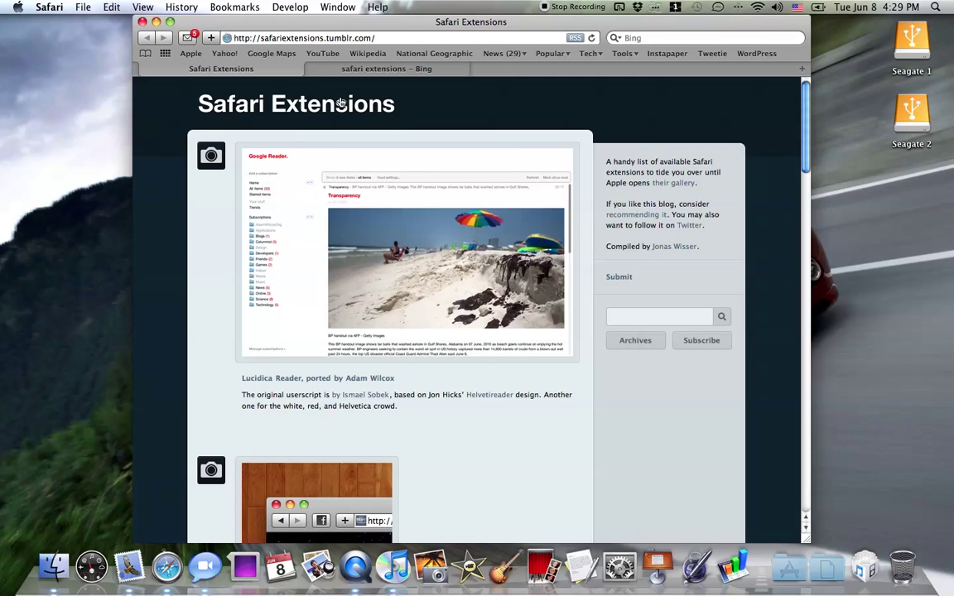
Step: Look through the Bing search results for safari extensions
left_click(371, 70)
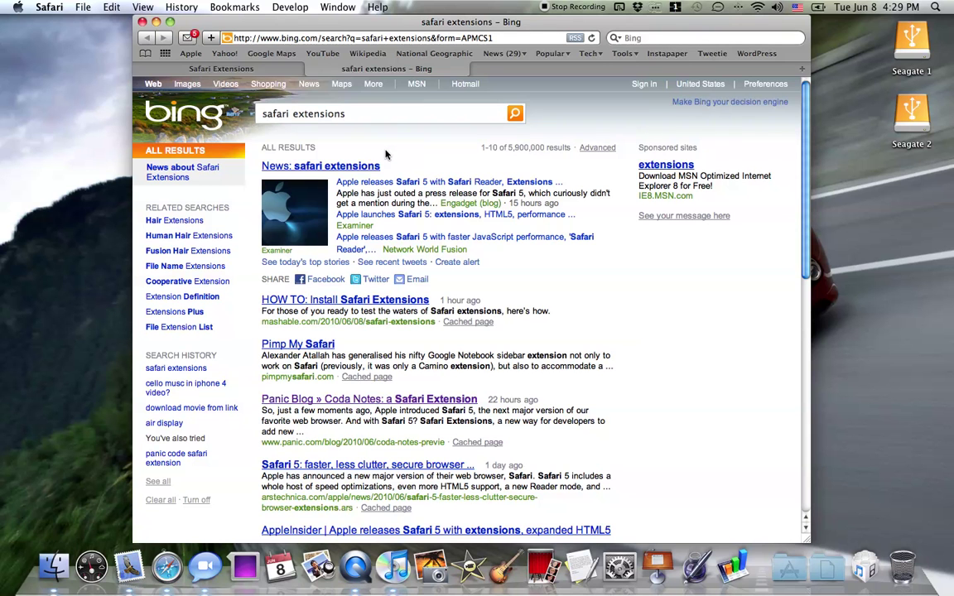
scroll(421, 202, "down", 3)
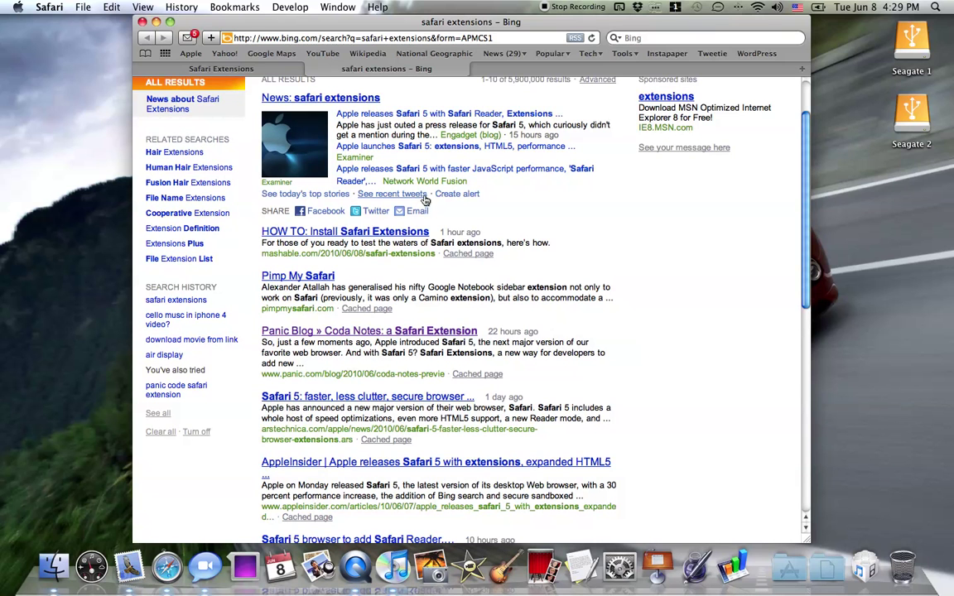
scroll(428, 198, "down", 2)
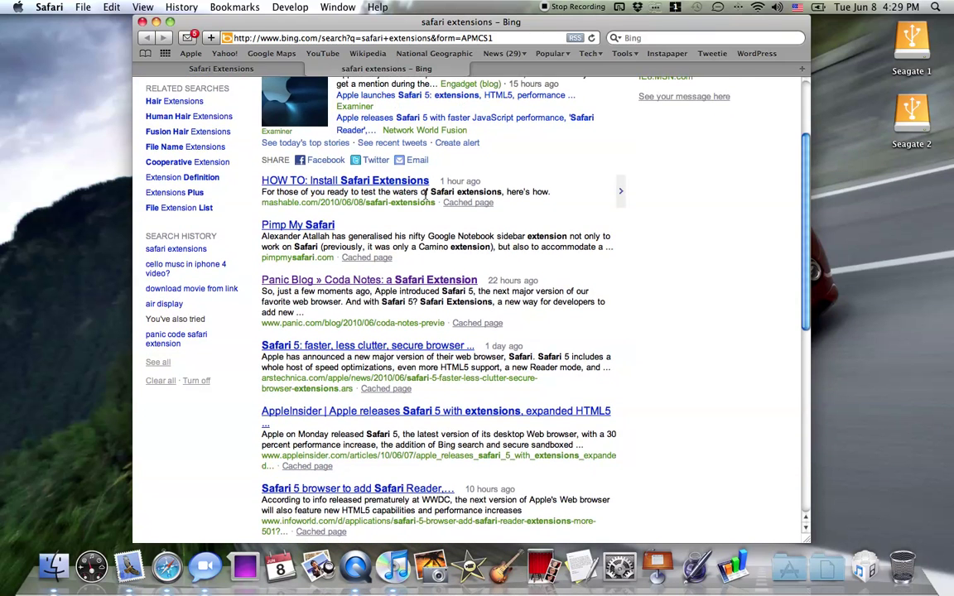
scroll(384, 175, "up", 5)
left_click(370, 116)
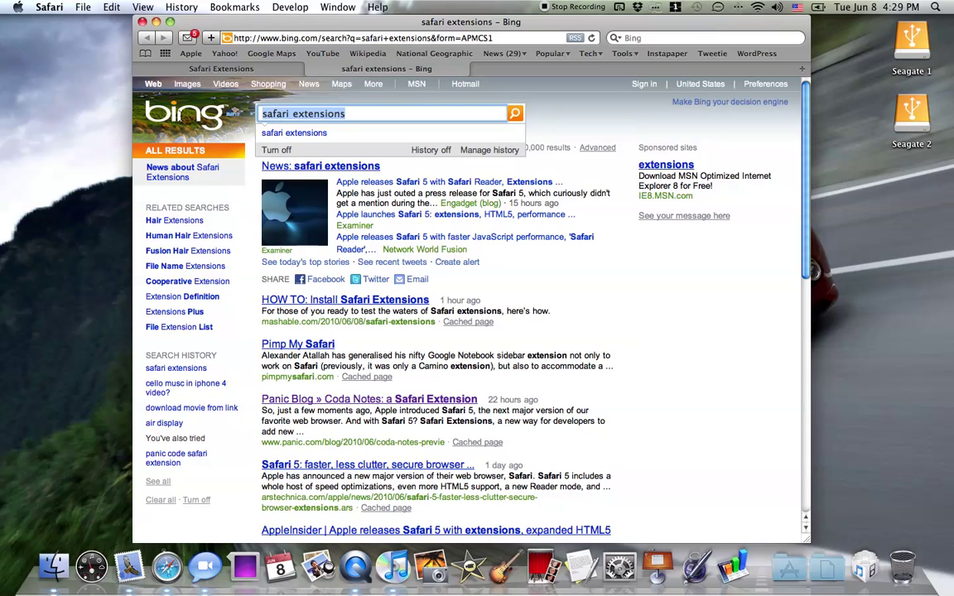
left_click(660, 334)
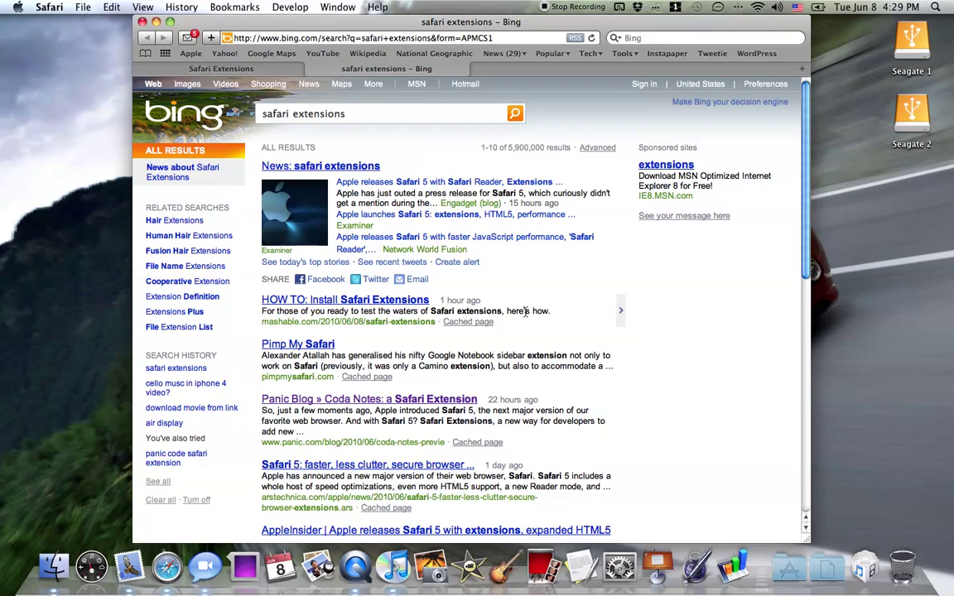
scroll(559, 290, "down", 4)
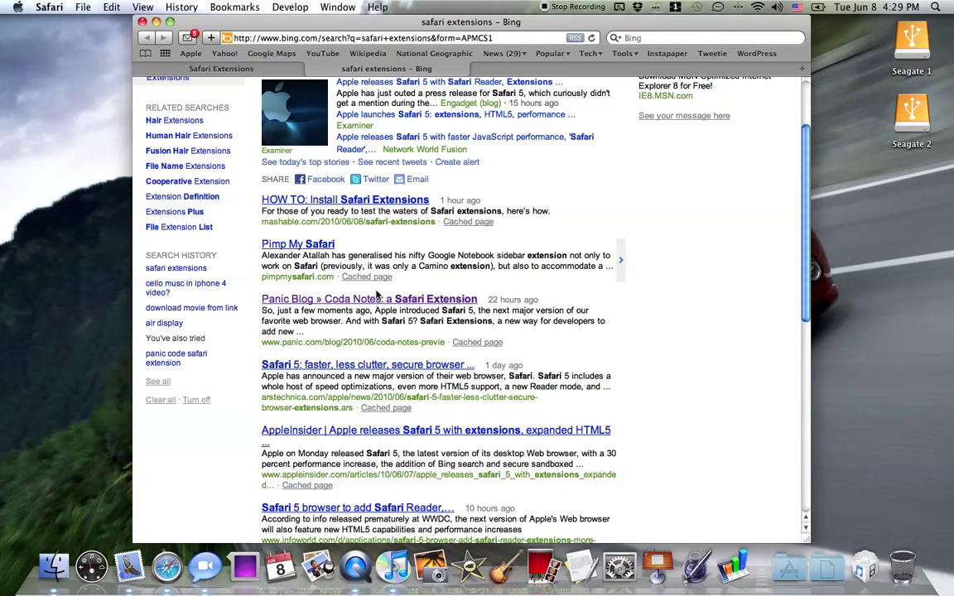
Step: Browse the extensions listed on the Safari Extensions Tumblr page, down to the oldest entries
left_click(223, 69)
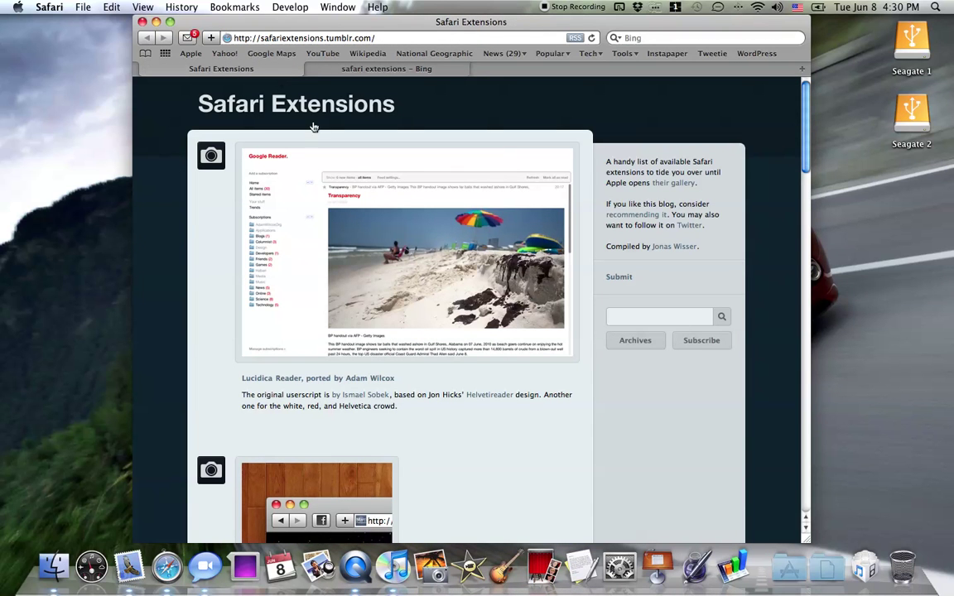
scroll(389, 248, "down", 15)
scroll(406, 257, "down", 10)
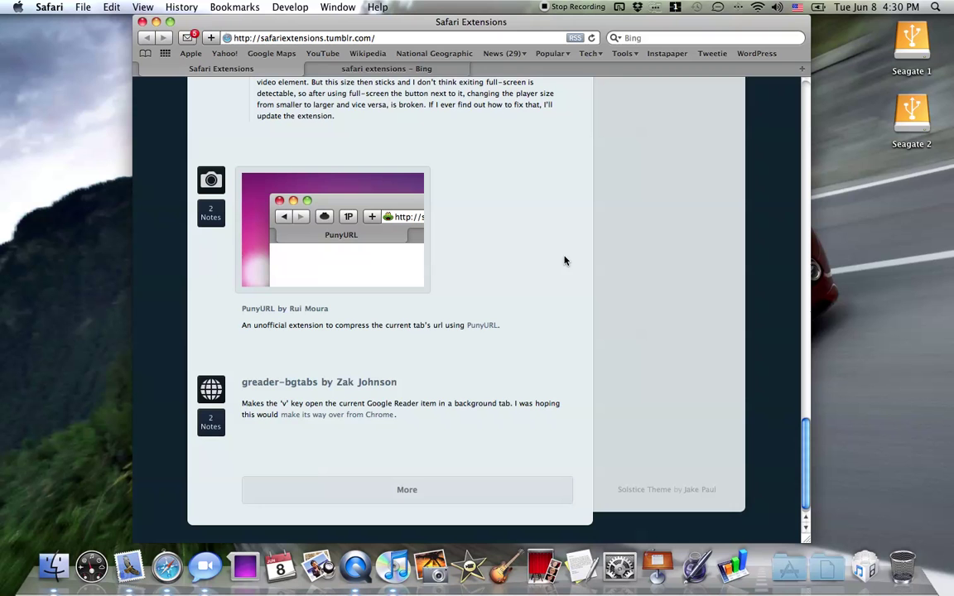
scroll(589, 252, "up", 5)
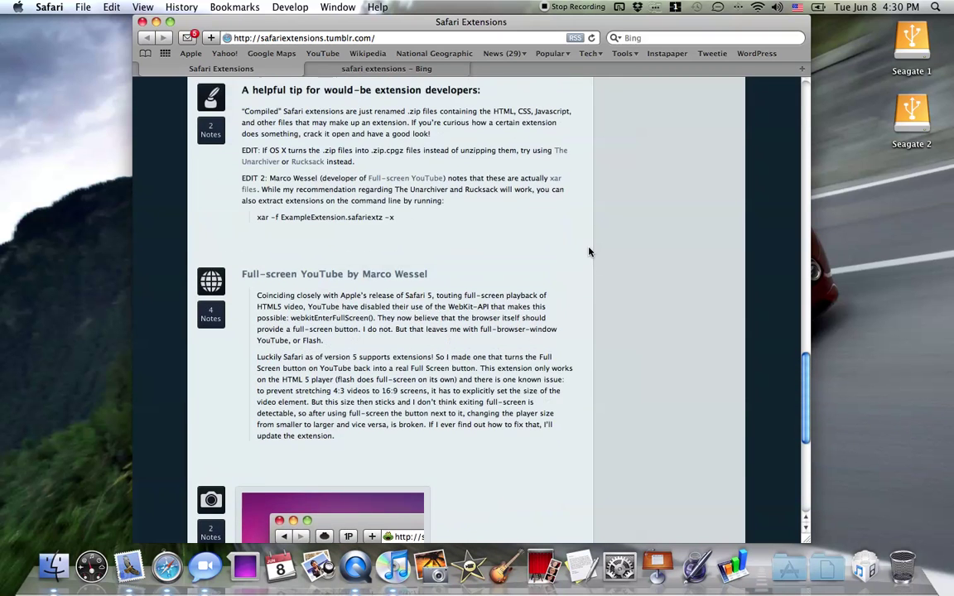
scroll(588, 251, "up", 1)
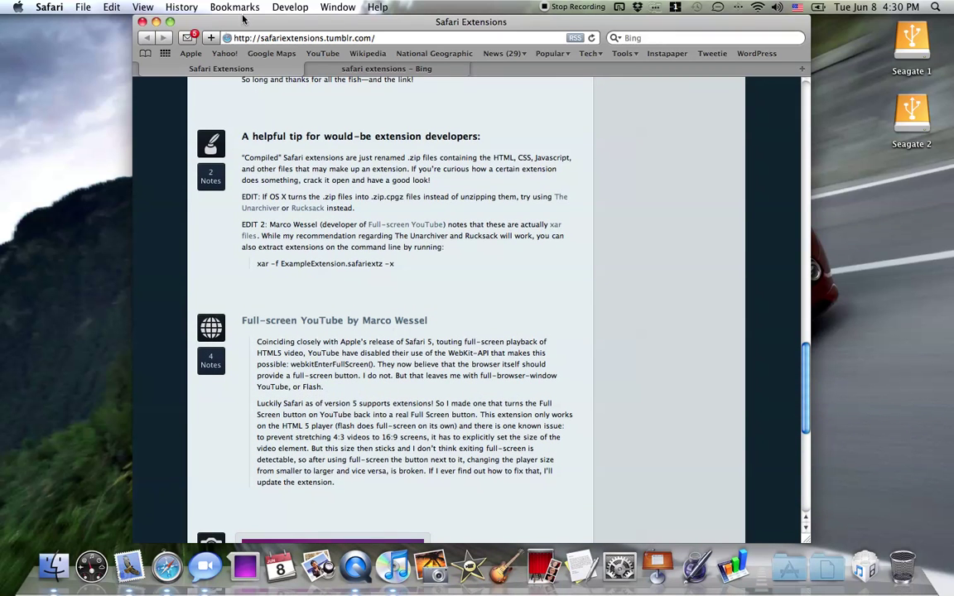
Step: Open the Gmail inbox through the Gmail Checker extension and mark all conversations on the page as read, leaving none selected
left_click(189, 38)
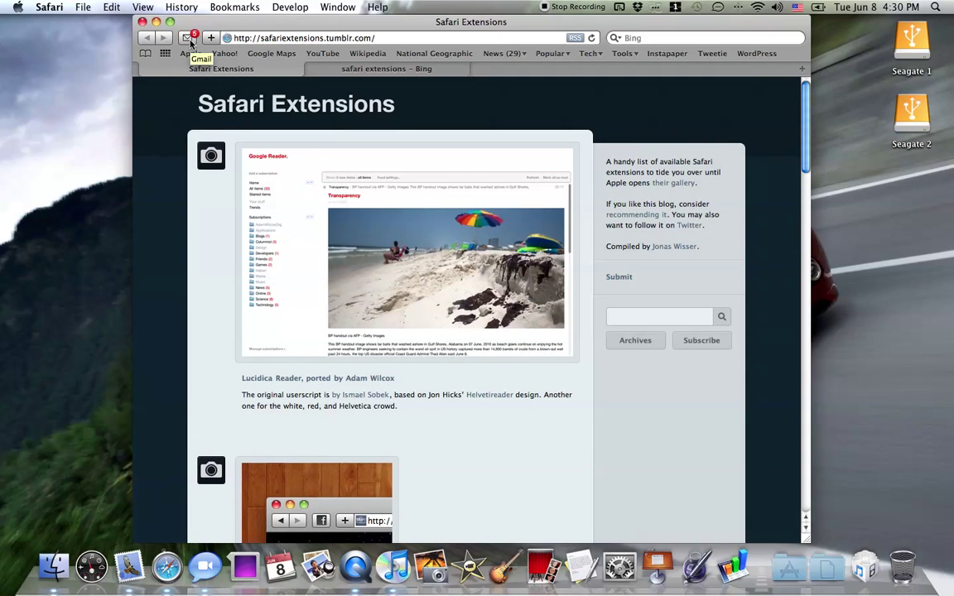
left_click(189, 38)
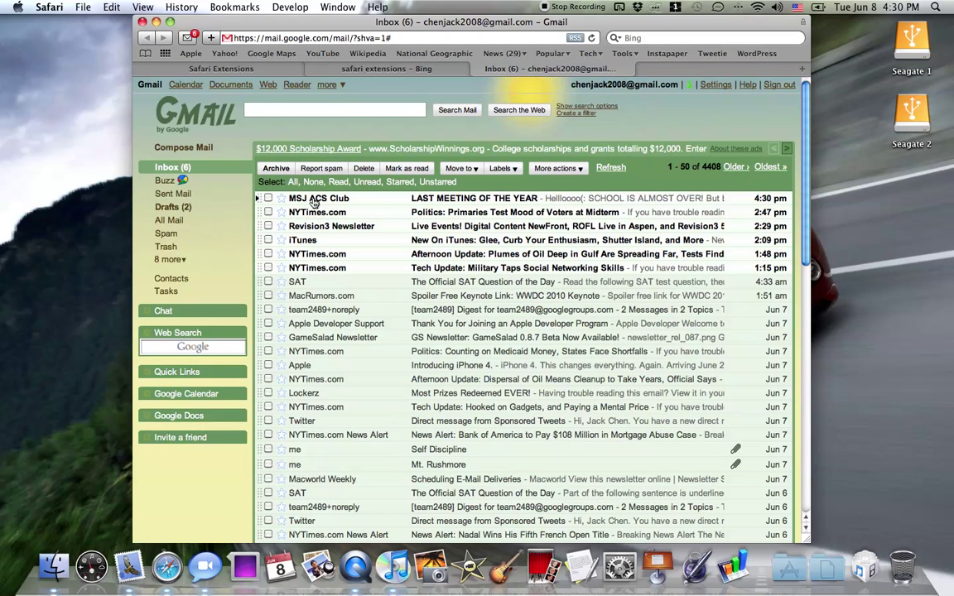
left_click(293, 182)
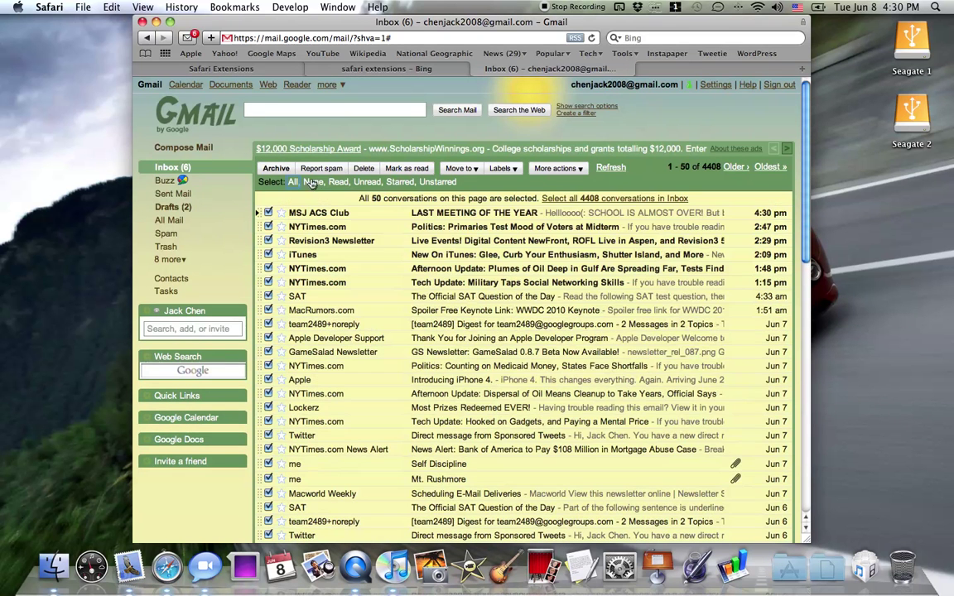
left_click(389, 168)
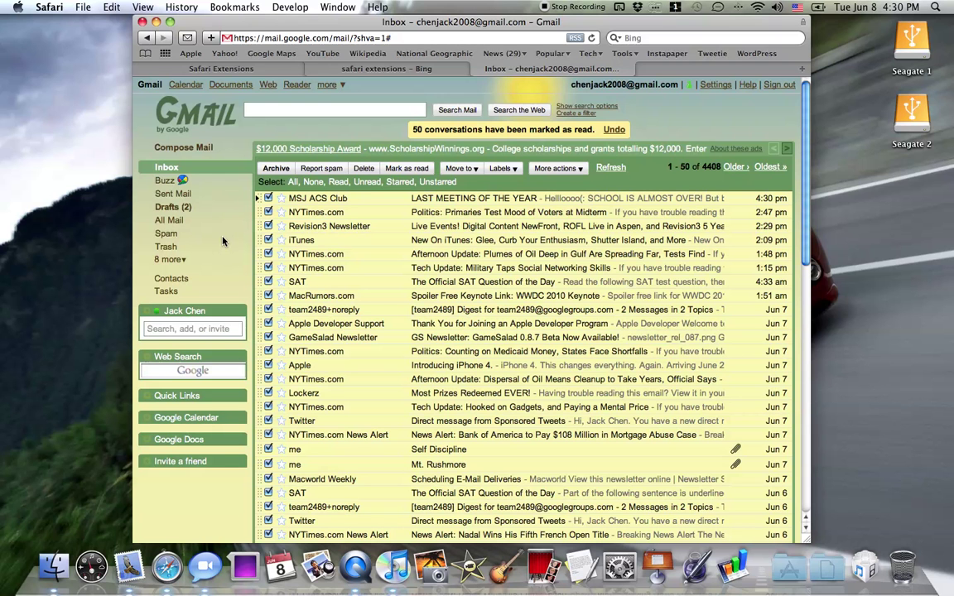
left_click(312, 181)
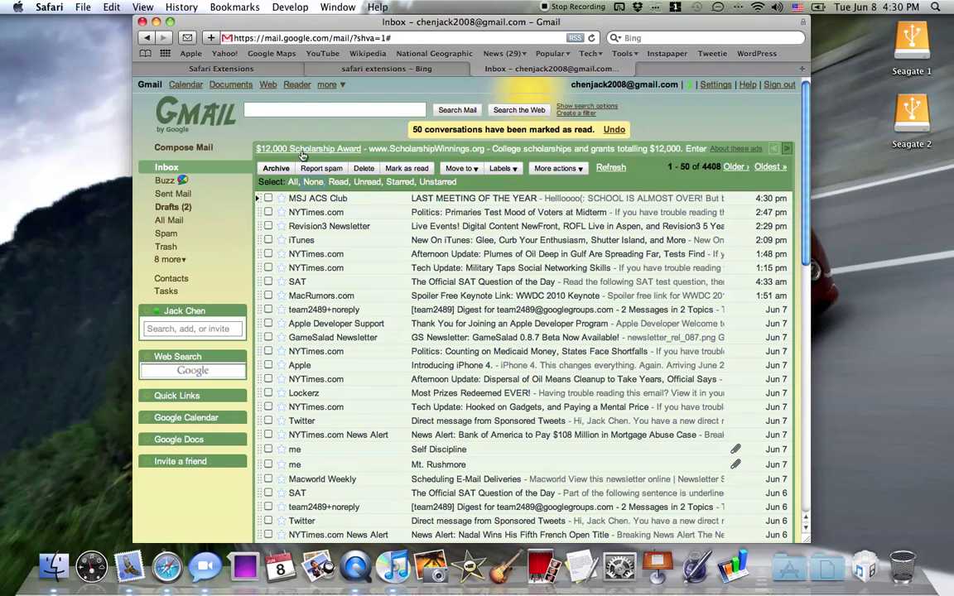
Step: Return to the Bing results and check the Advanced preferences for the option that shows the Develop menu
left_click(386, 69)
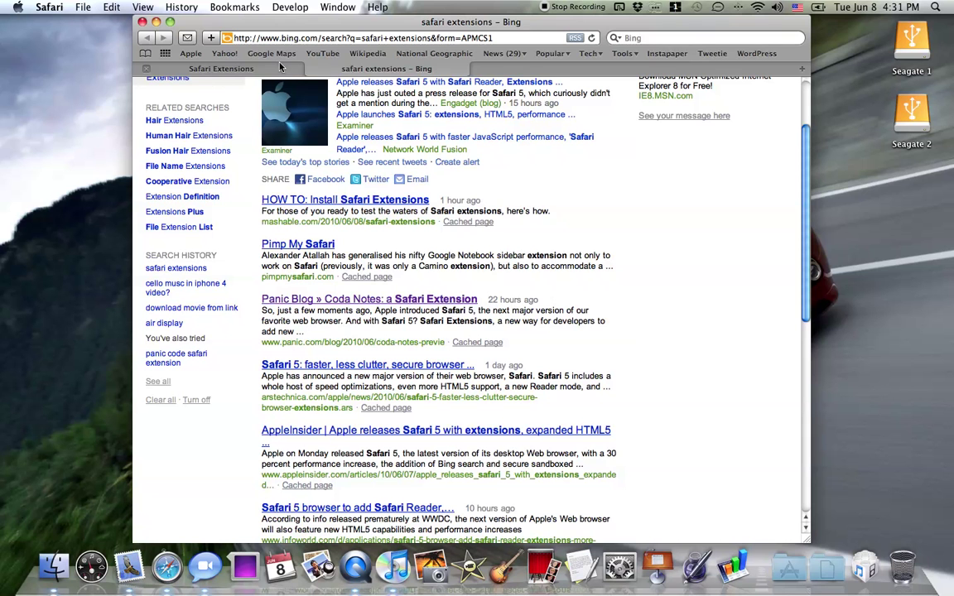
left_click(48, 7)
left_click(71, 56)
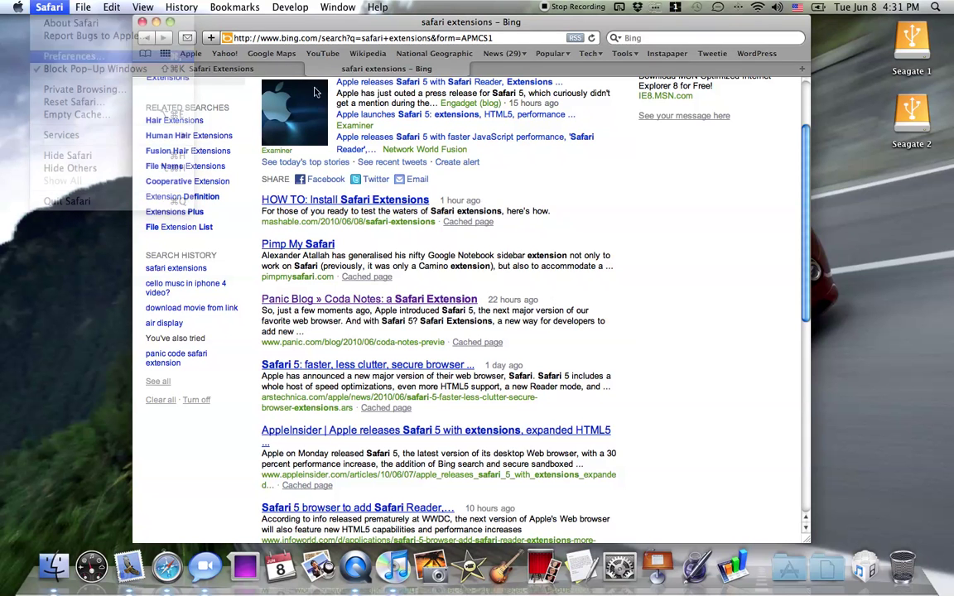
left_click(532, 99)
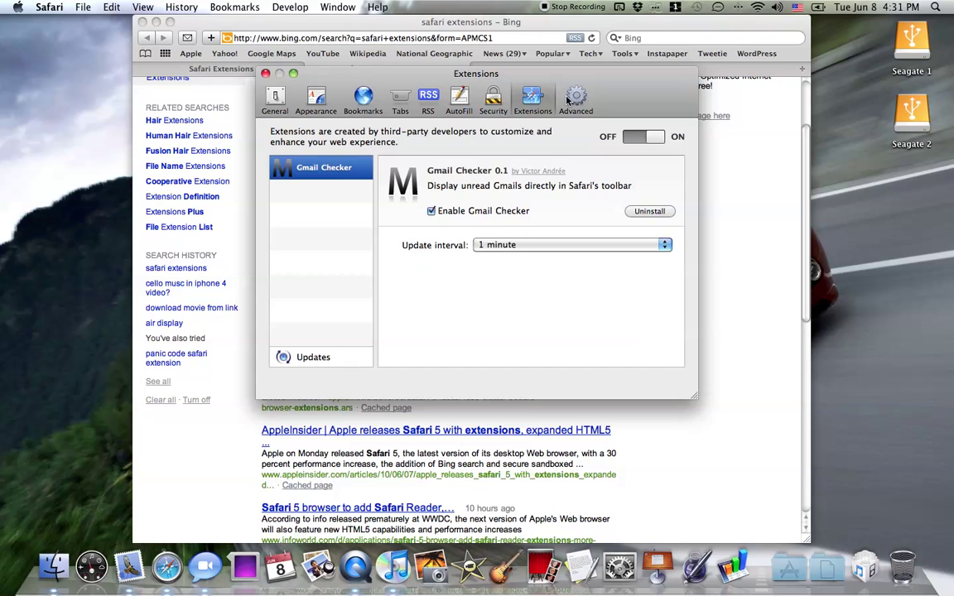
left_click(569, 99)
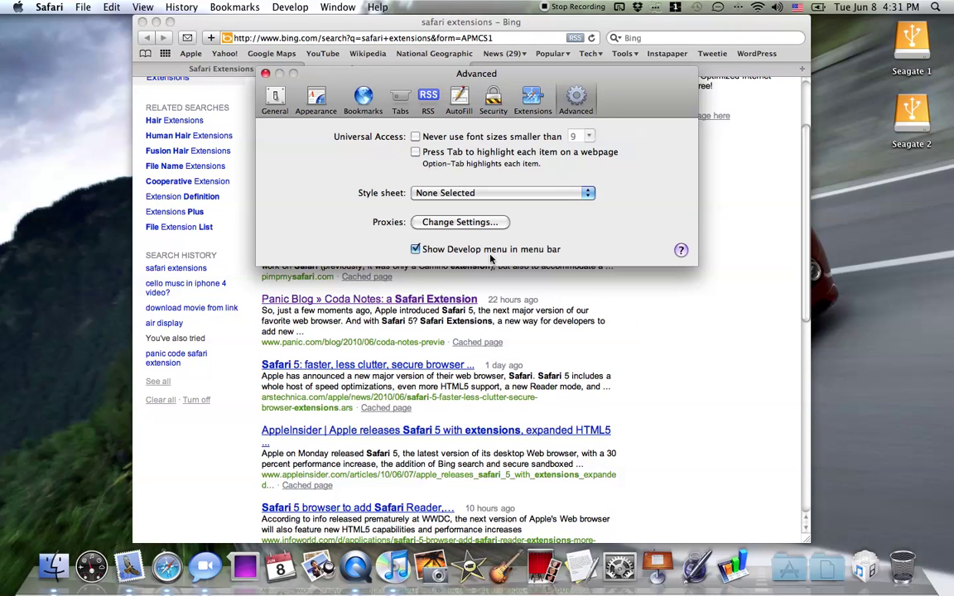
left_click(265, 73)
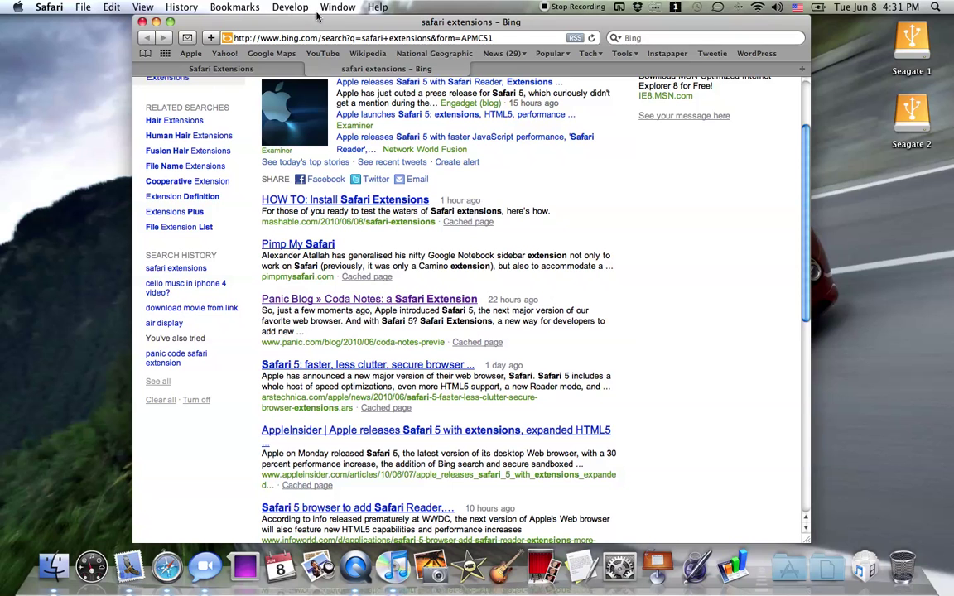
Step: Review the Gmail Checker extension's preferences and its available update intervals, keeping the current setting
left_click(291, 8)
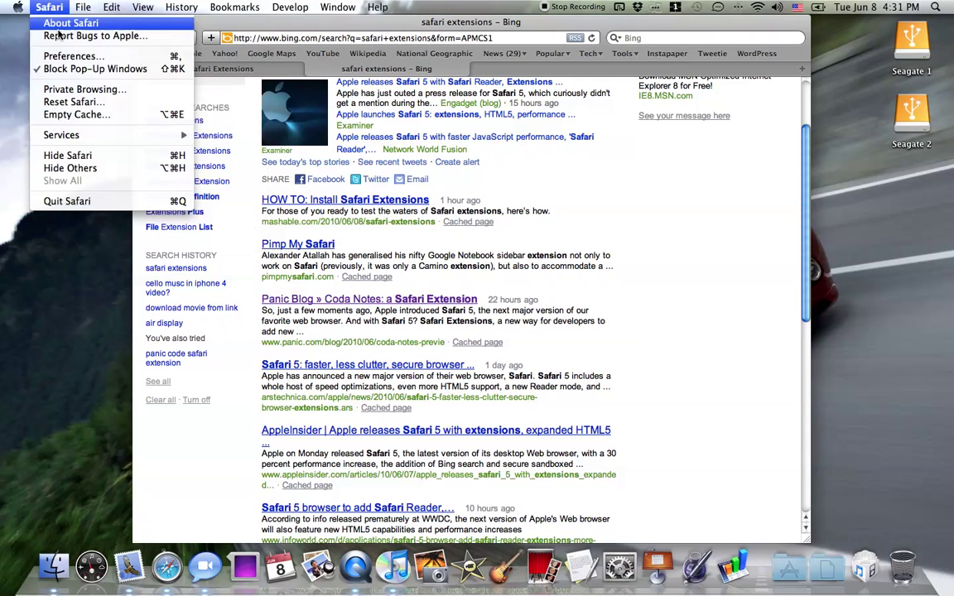
left_click(58, 115)
left_click(533, 129)
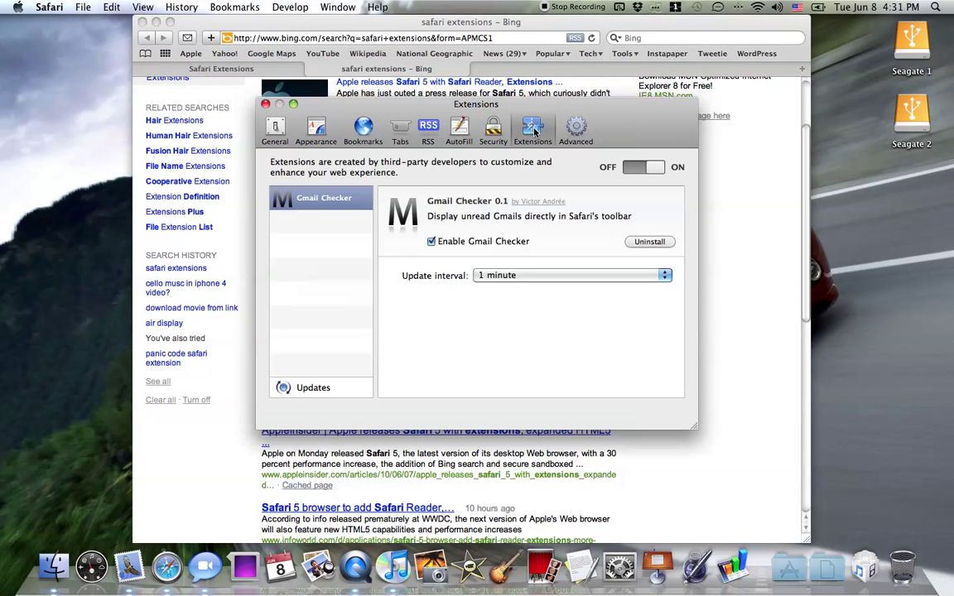
left_click(546, 275)
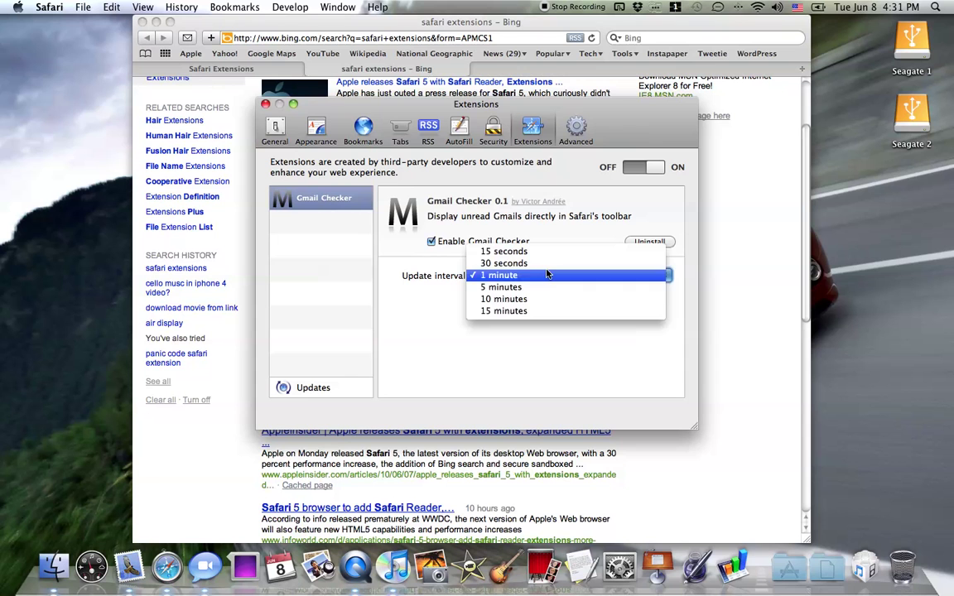
left_click(429, 346)
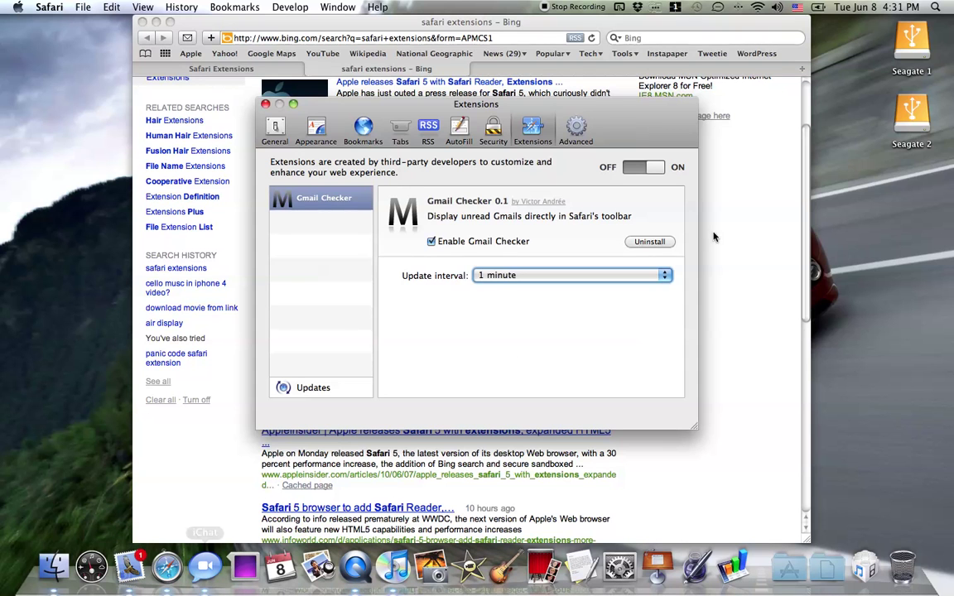
left_click(500, 276)
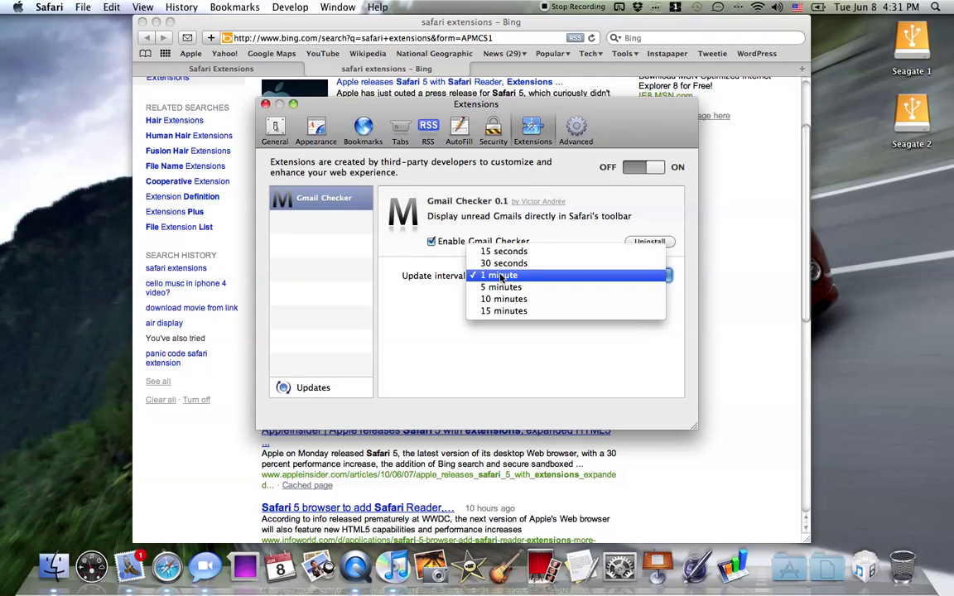
left_click(446, 315)
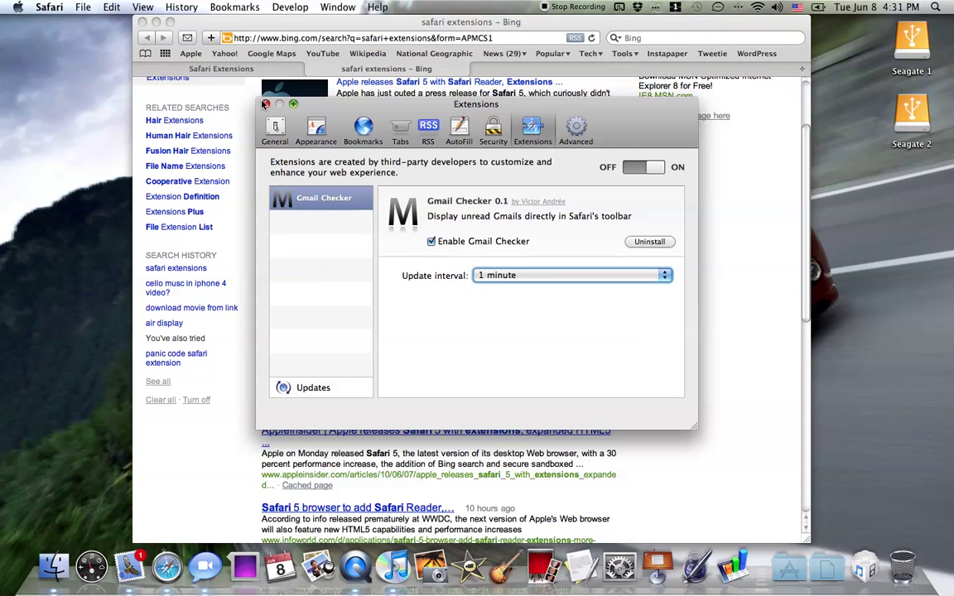
left_click(265, 104)
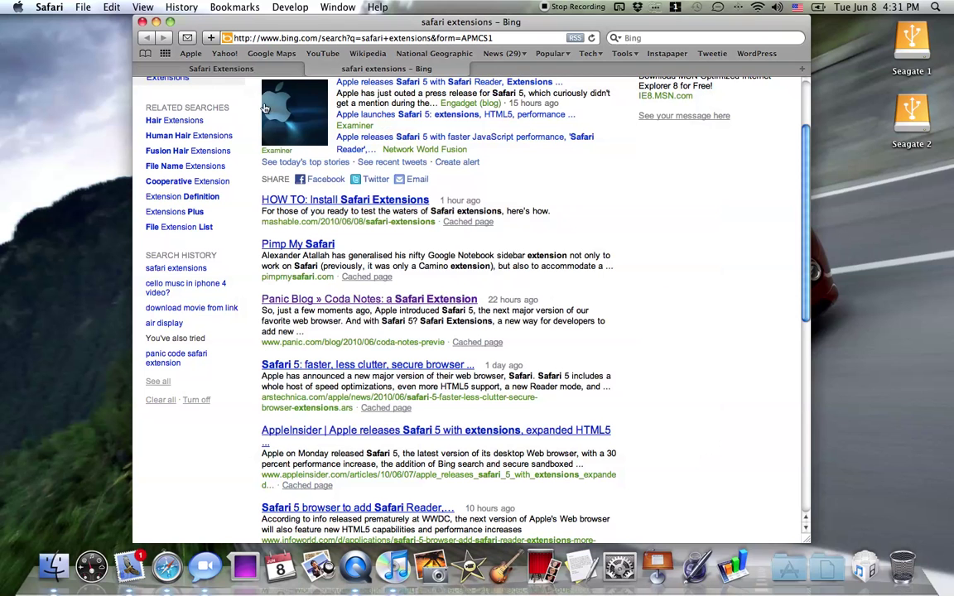
Step: Customize the browser toolbar by placing the Gmail item between the Back/Forward and Add Bookmark buttons
left_click(185, 6)
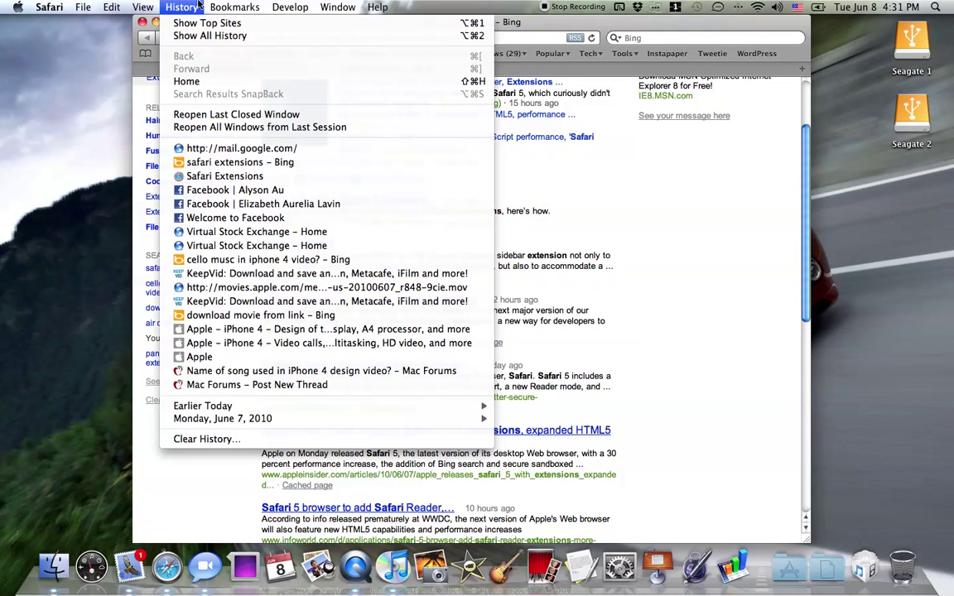
mouse_move(145, 6)
left_click(178, 36)
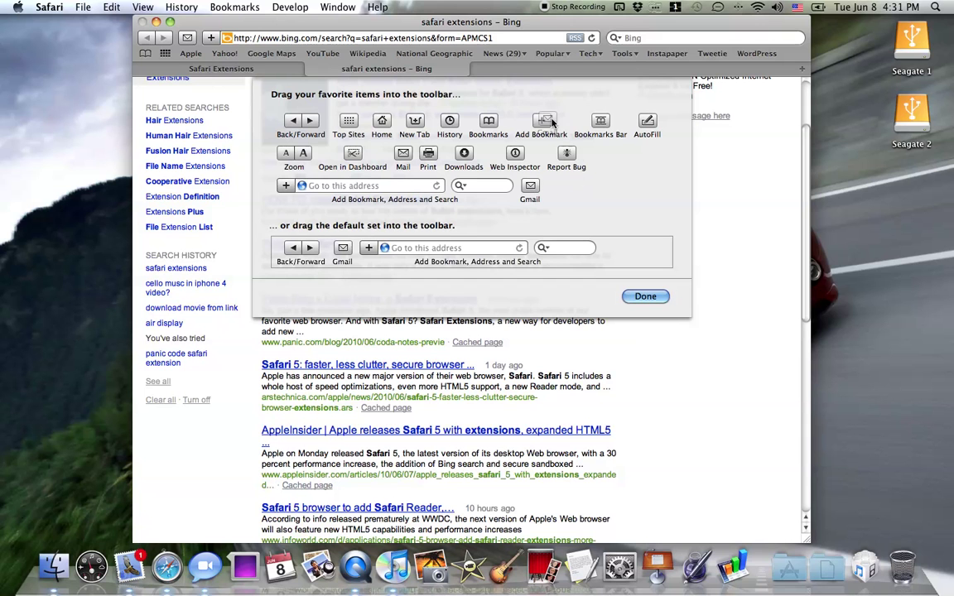
left_click_drag(532, 190, 189, 39)
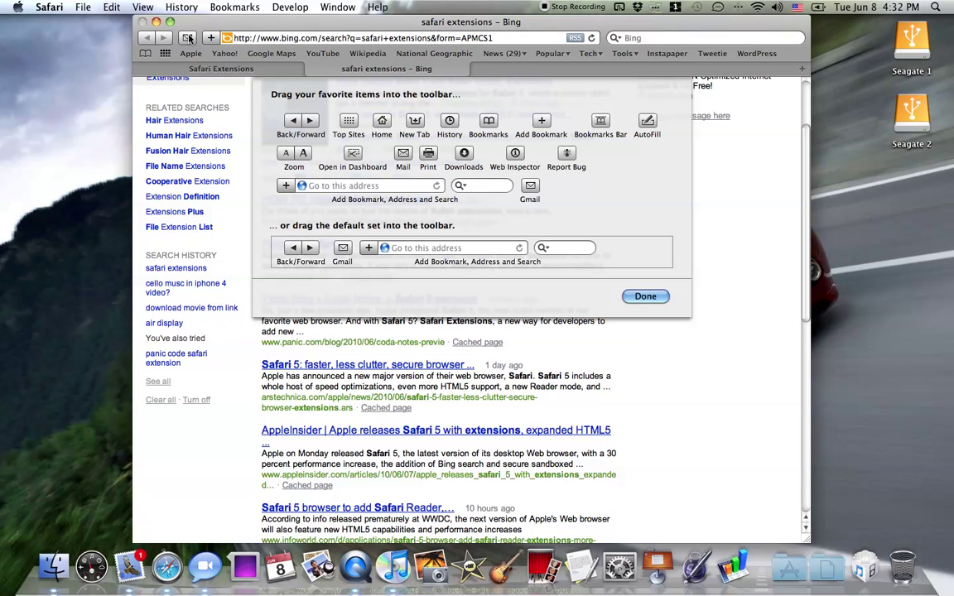
left_click(645, 295)
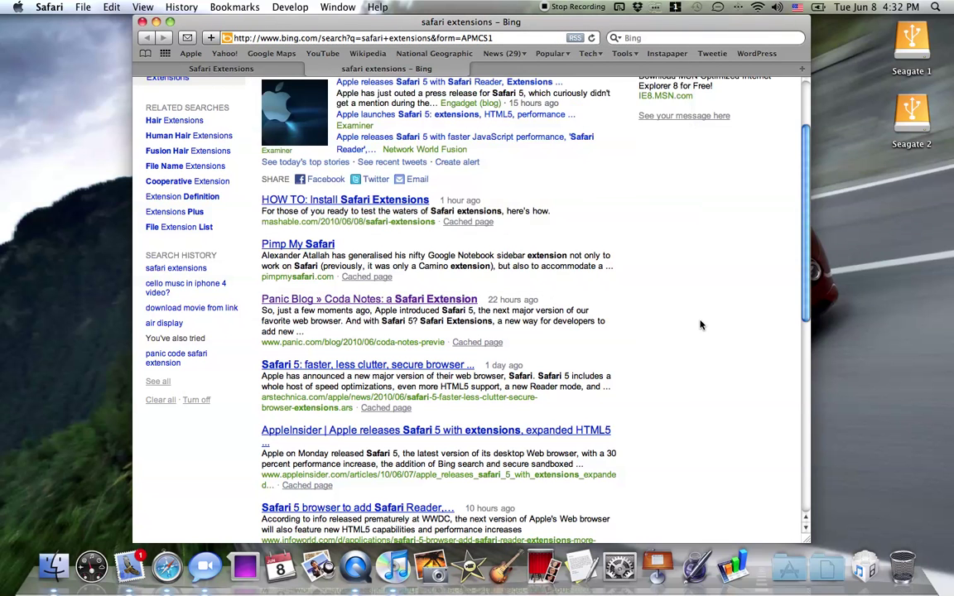
scroll(700, 324, "up", 3)
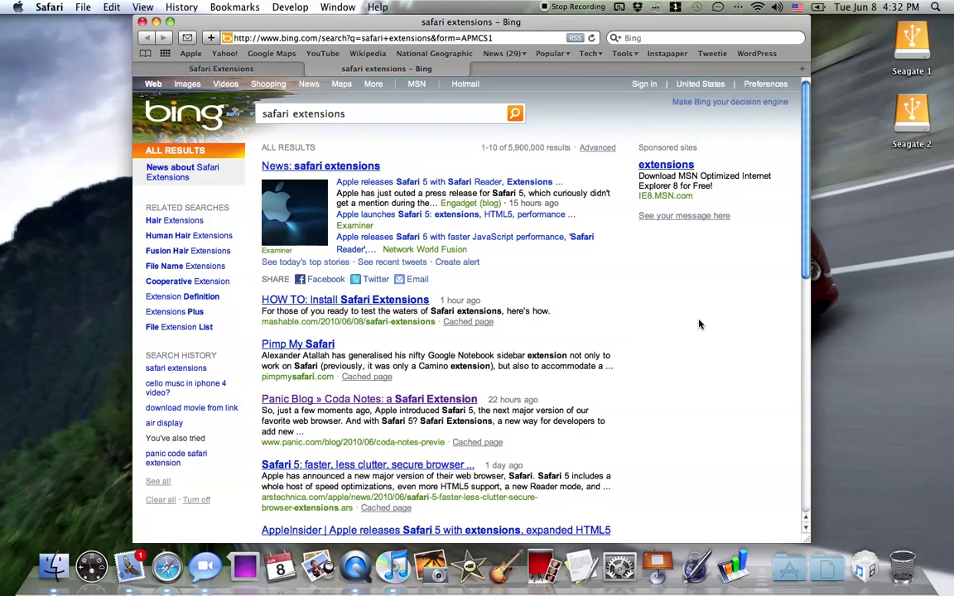